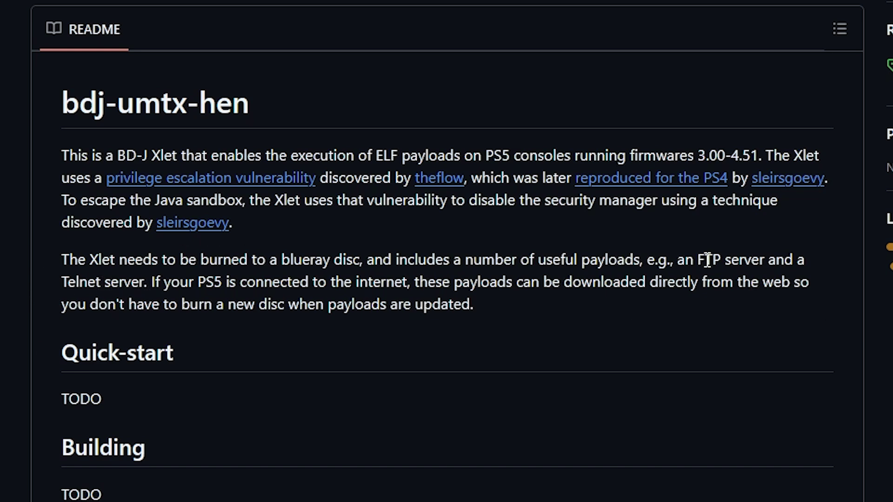
Step: Read the payload description in the bdj-umtx-hen README and open the repository's releases
{"action": "left_click_drag", "start_coordinate": [699, 262], "coordinate": [737, 262]}
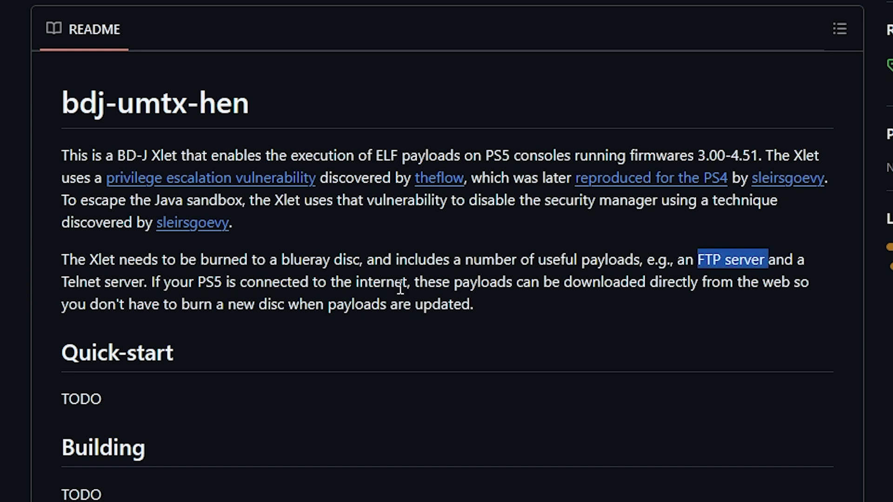
{"action": "left_click", "coordinate": [250, 285]}
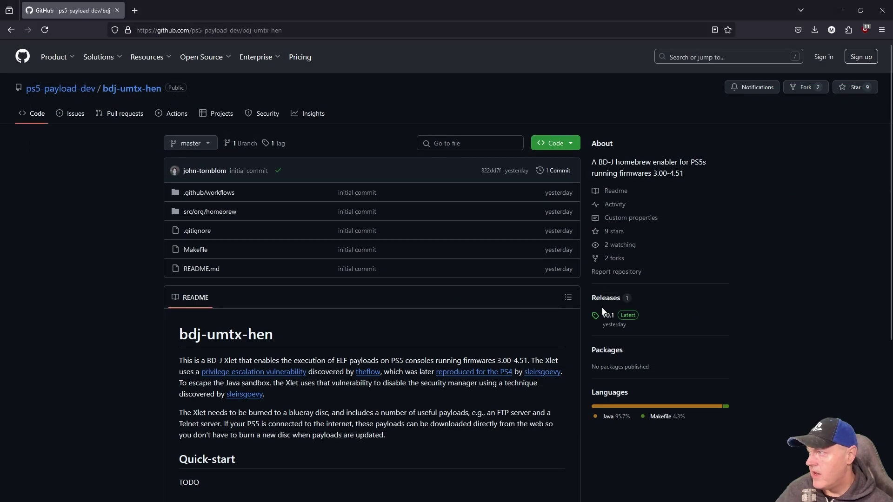
{"action": "left_click", "coordinate": [605, 298]}
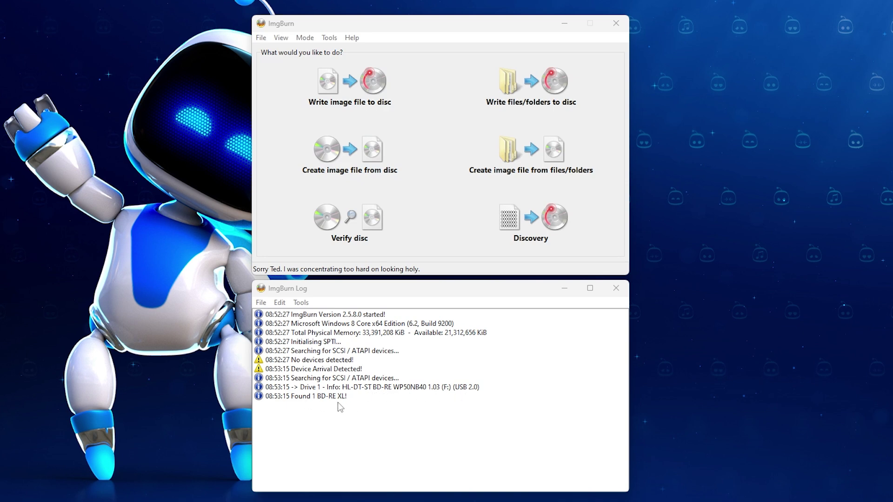
Step: Switch to ImgBurn and load bdj-umtx-hen.iso from Downloads as the source for writing an image file to disc
{"action": "left_click", "coordinate": [358, 96]}
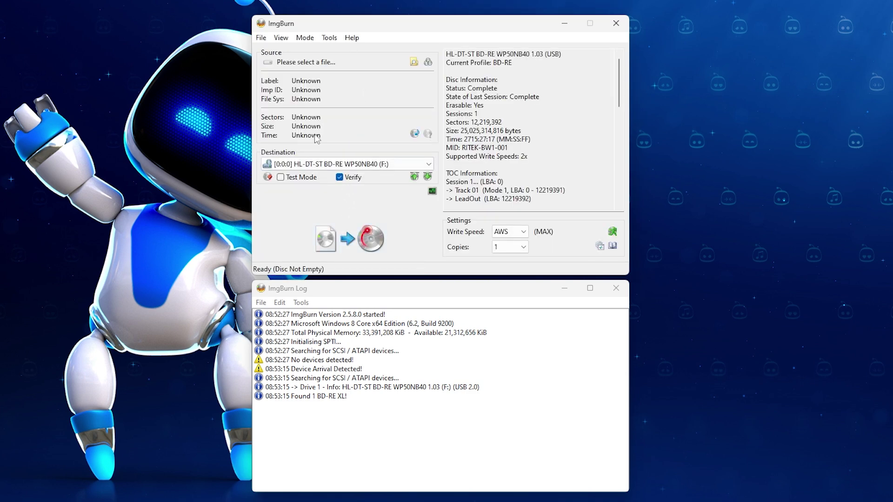
{"action": "left_click", "coordinate": [413, 62]}
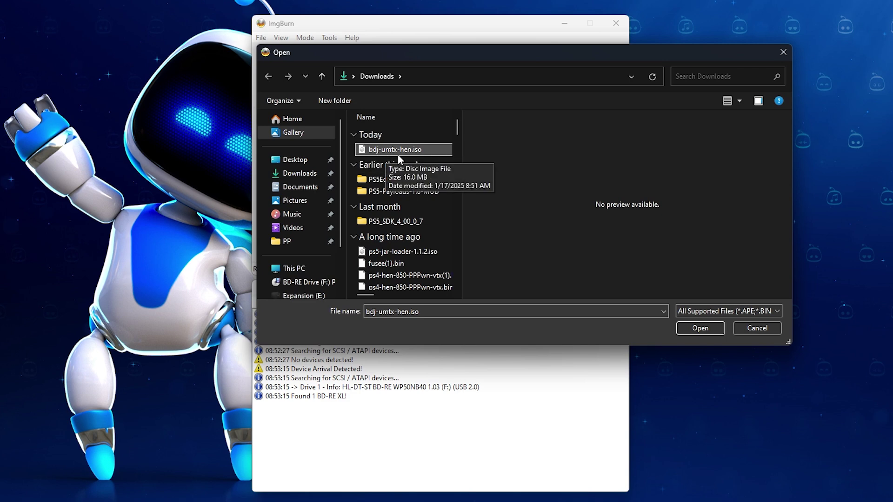
{"action": "left_click", "coordinate": [696, 328]}
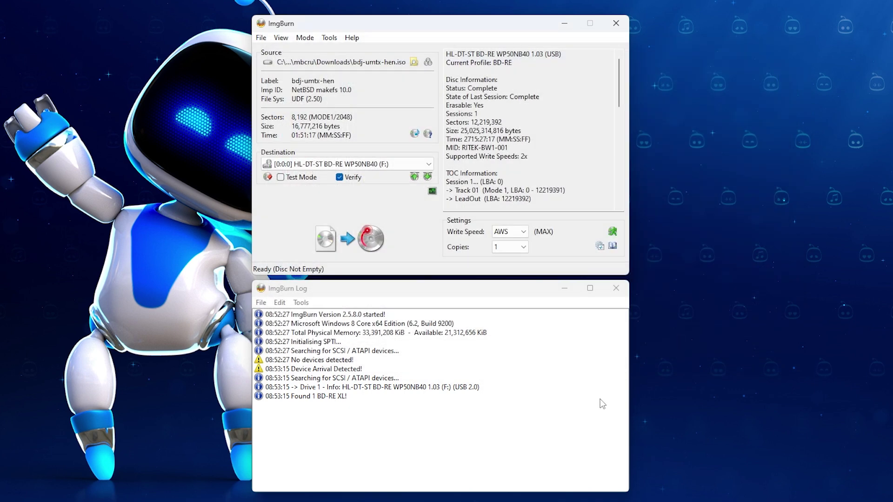
Step: Turn off verification and burn the image to the disc, agreeing to overwrite its existing data
{"action": "left_click", "coordinate": [339, 178]}
{"action": "left_click", "coordinate": [348, 245]}
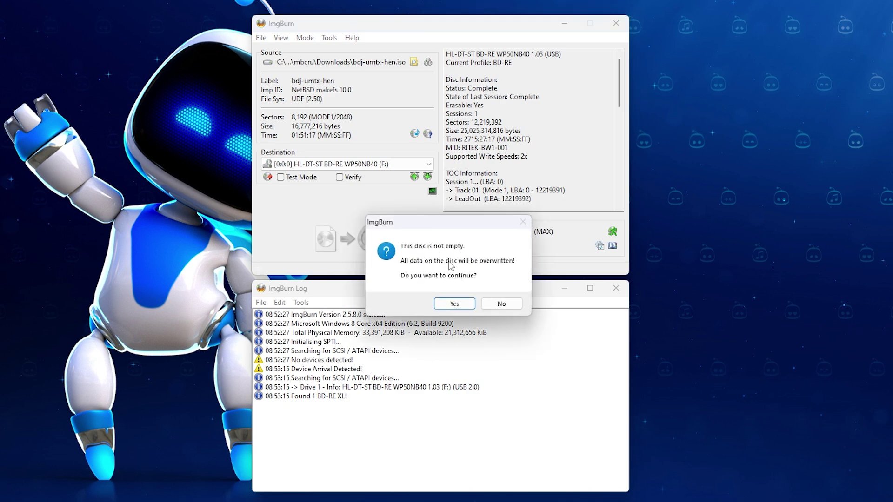
{"action": "left_click", "coordinate": [455, 305]}
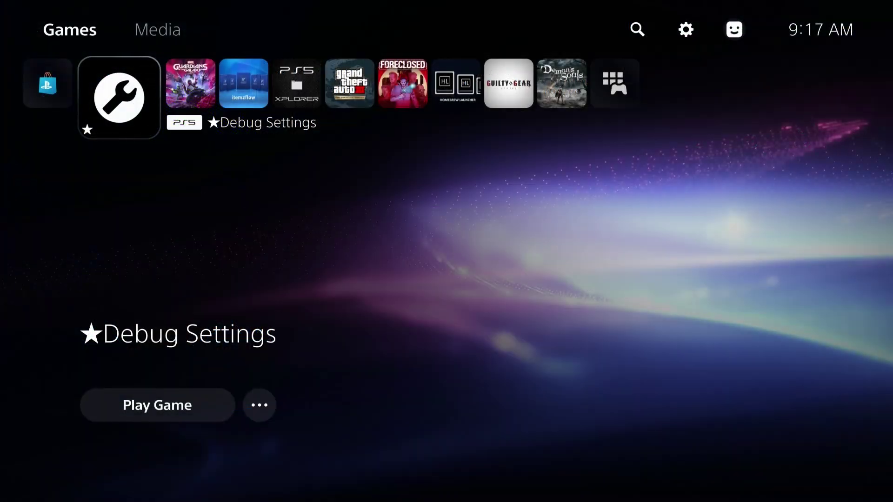
Step: Switch to the PS5 and open its Settings, looking through the categories down to Captures and Broadcasts
{"action": "key", "text": "Up"}
{"action": "key", "text": "Right"}
{"action": "key", "text": "Right"}
{"action": "key", "text": "Right"}
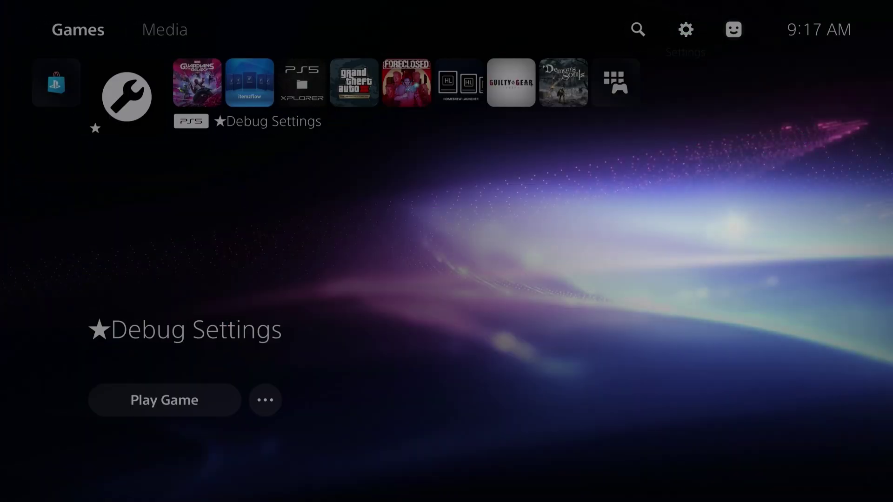
{"action": "key", "text": "Return"}
{"action": "key", "text": "Down"}
{"action": "key", "text": "Down"}
{"action": "key", "text": "Down"}
{"action": "key", "text": "Down"}
{"action": "key", "text": "Down"}
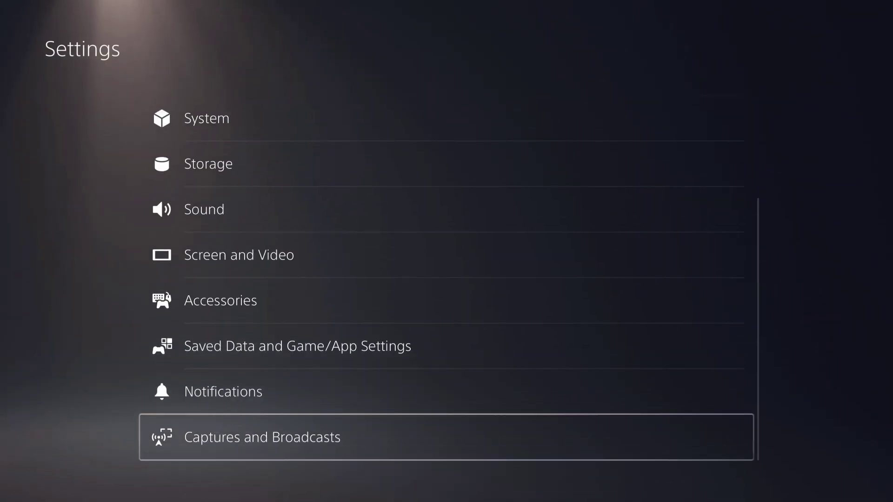
Step: View the Console Information in the System settings and return to the home screen
{"action": "key", "text": "Up"}
{"action": "key", "text": "Up"}
{"action": "key", "text": "Up"}
{"action": "key", "text": "Up"}
{"action": "key", "text": "Up"}
{"action": "key", "text": "Up"}
{"action": "key", "text": "Up"}
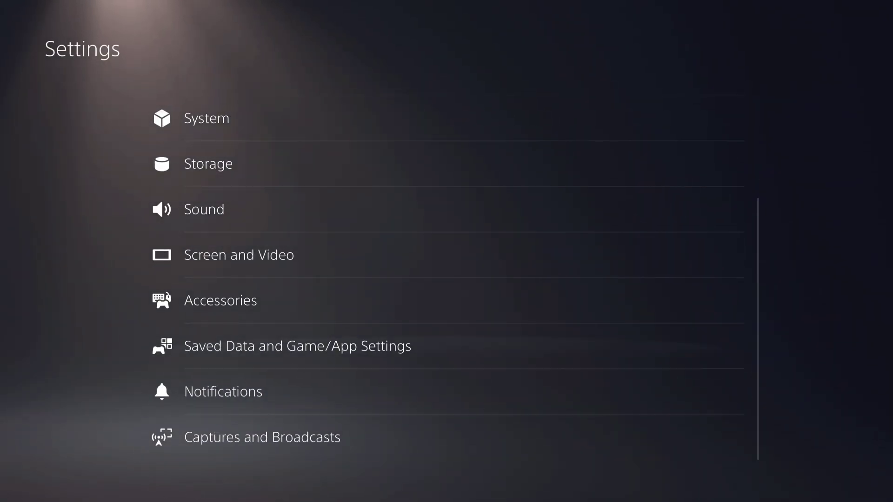
{"action": "key", "text": "Down"}
{"action": "key", "text": "Return"}
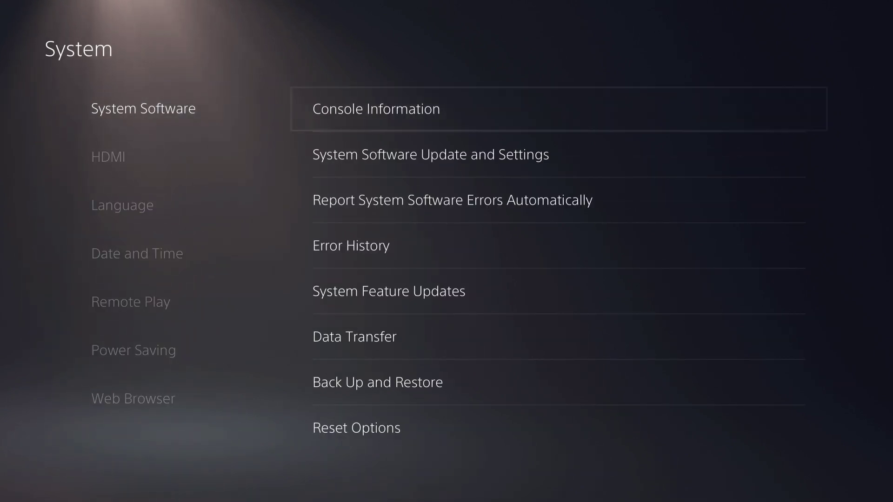
{"action": "key", "text": "Return"}
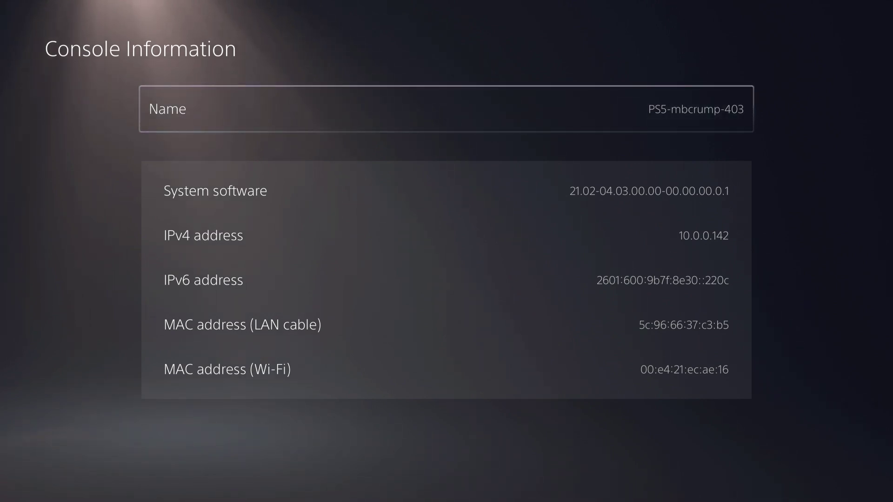
{"action": "key", "text": "Escape"}
{"action": "key", "text": "Escape"}
{"action": "key", "text": "Escape"}
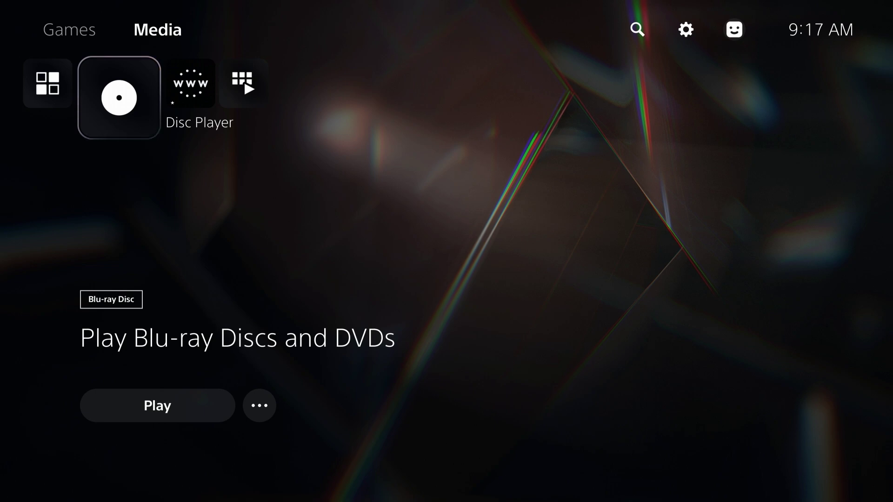
Step: Play the burned disc in the Disc Player and look through its menu of web and disc payloads
{"action": "key", "text": "Down"}
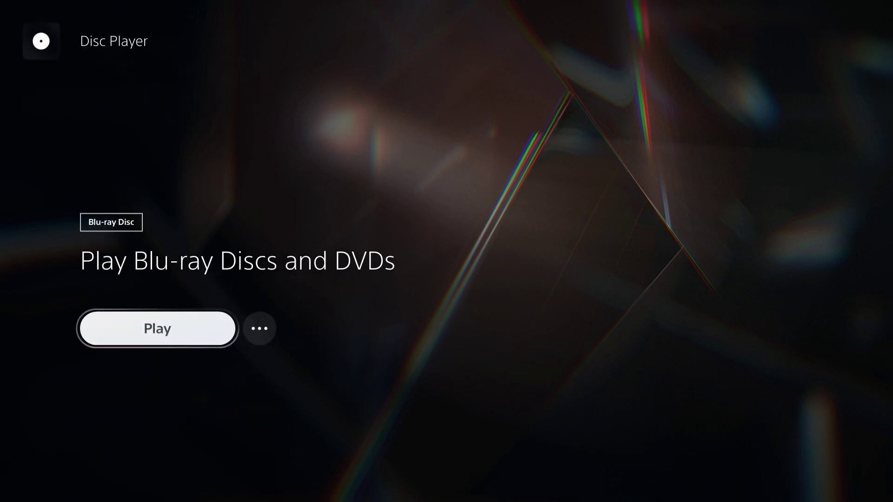
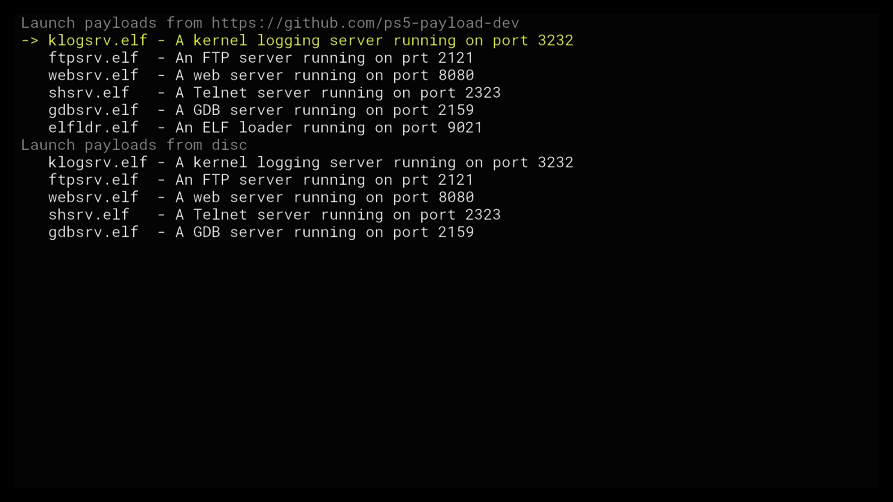
{"action": "key", "text": "Down"}
{"action": "key", "text": "Down"}
{"action": "key", "text": "Down"}
{"action": "key", "text": "Down"}
{"action": "key", "text": "Down"}
{"action": "key", "text": "Down"}
{"action": "key", "text": "Down"}
{"action": "key", "text": "Up"}
{"action": "key", "text": "Up"}
{"action": "key", "text": "Down"}
{"action": "key", "text": "Down"}
{"action": "key", "text": "Down"}
{"action": "key", "text": "Down"}
{"action": "key", "text": "Down"}
{"action": "key", "text": "Up"}
{"action": "key", "text": "Up"}
{"action": "key", "text": "Up"}
{"action": "key", "text": "Up"}
{"action": "key", "text": "Up"}
{"action": "key", "text": "Up"}
{"action": "key", "text": "Up"}
{"action": "key", "text": "Up"}
Step: Launch the ftpsrv.elf FTP server payload from the payload menu
{"action": "key", "text": "Down"}
{"action": "key", "text": "Down"}
{"action": "key", "text": "Down"}
{"action": "key", "text": "Down"}
{"action": "key", "text": "Down"}
{"action": "key", "text": "Return"}
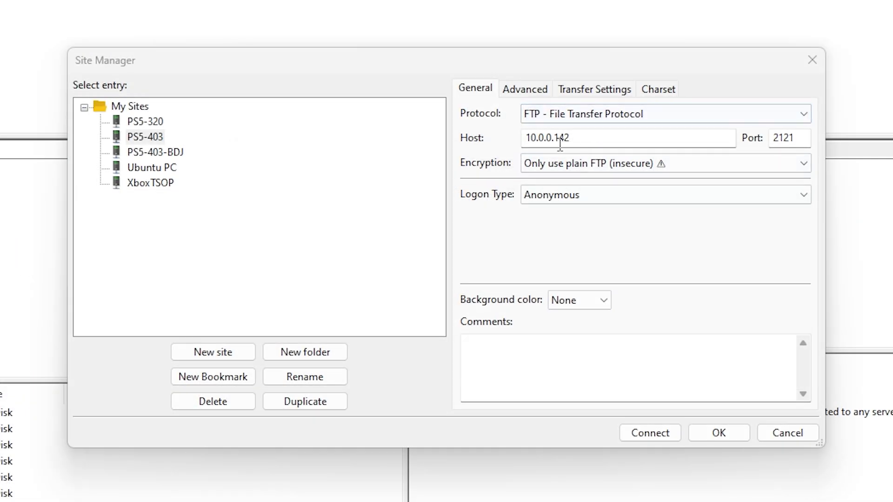
Step: In FileZilla, check the PS5-403 site's host and port and connect, always allowing insecure plain FTP for this server
{"action": "left_click", "coordinate": [575, 140]}
{"action": "left_click_drag", "start_coordinate": [575, 140], "coordinate": [501, 139]}
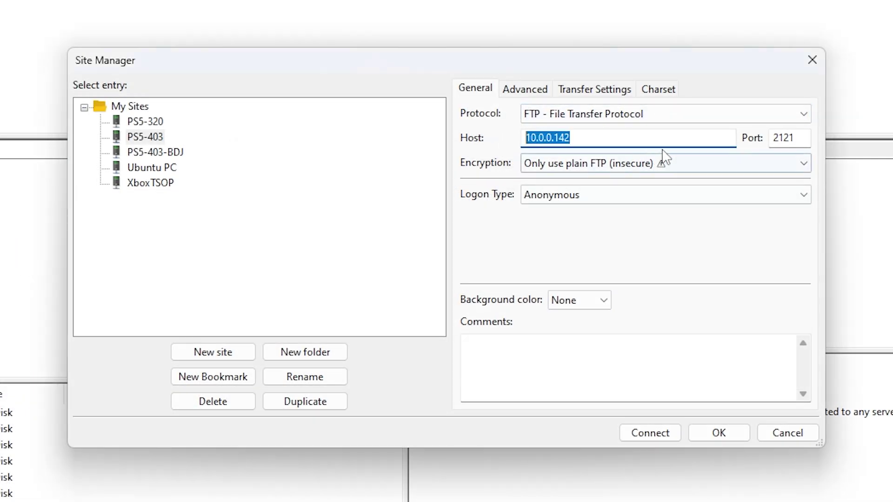
{"action": "double_click", "coordinate": [794, 136]}
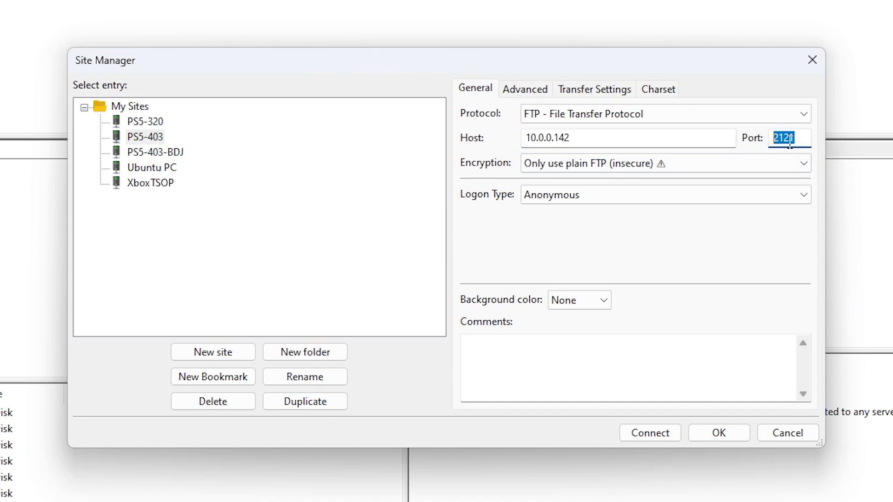
{"action": "left_click", "coordinate": [648, 433]}
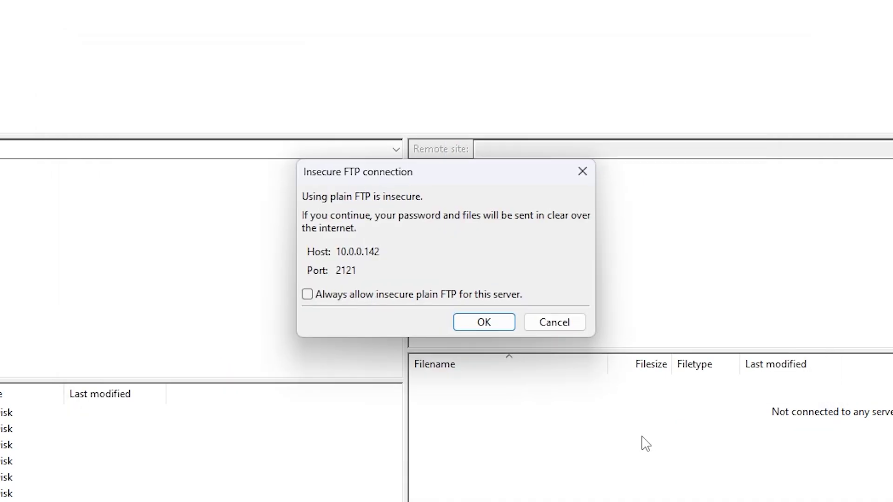
{"action": "left_click", "coordinate": [402, 297]}
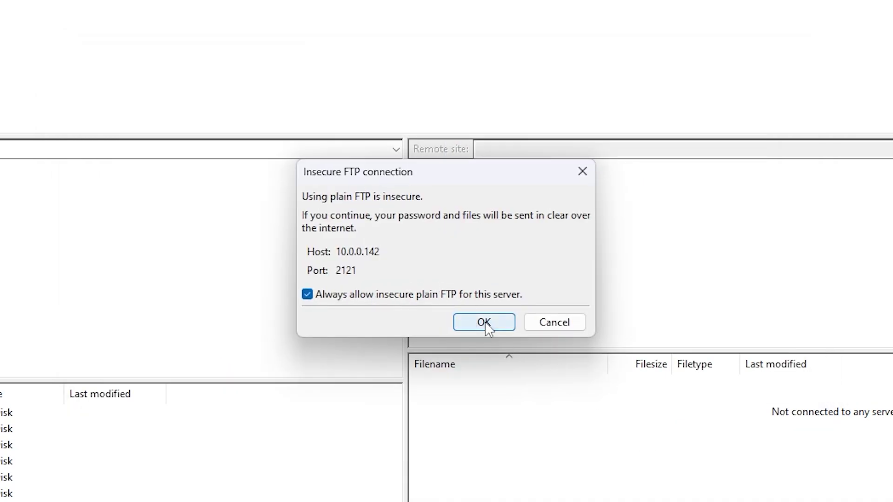
{"action": "left_click", "coordinate": [484, 323]}
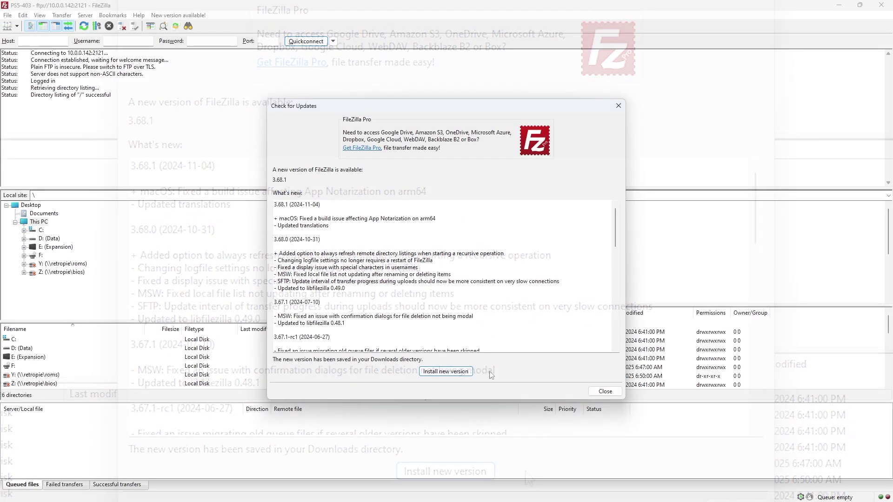
Step: Dismiss the FileZilla update notice and look through the folders in the console's root directory
{"action": "left_click", "coordinate": [605, 391]}
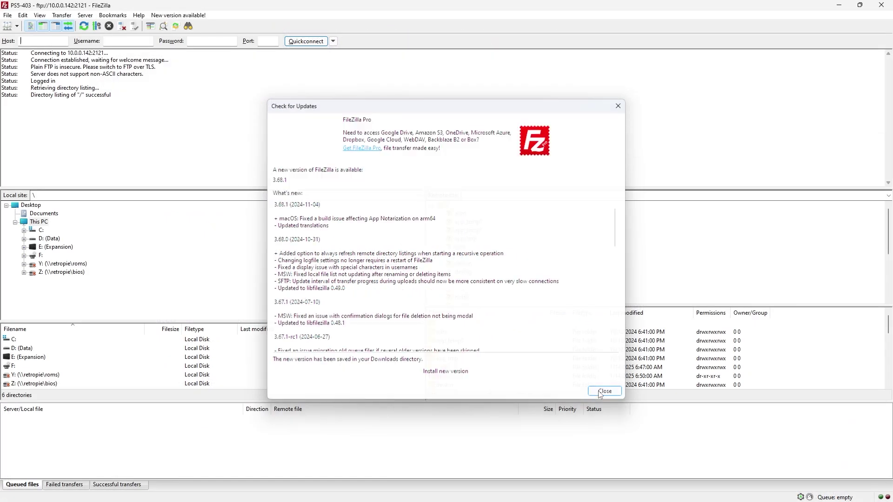
{"action": "scroll", "coordinate": [471, 253], "scroll_direction": "down", "scroll_amount": 2}
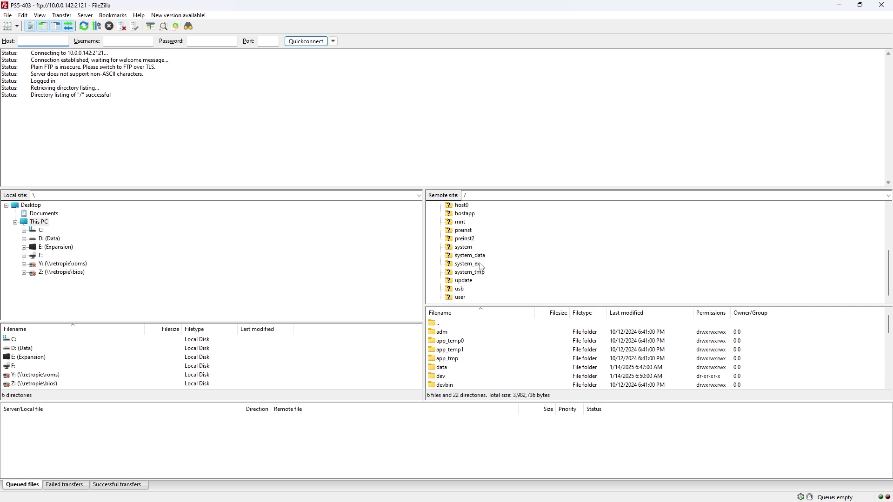
{"action": "scroll", "coordinate": [489, 275], "scroll_direction": "up", "scroll_amount": 4}
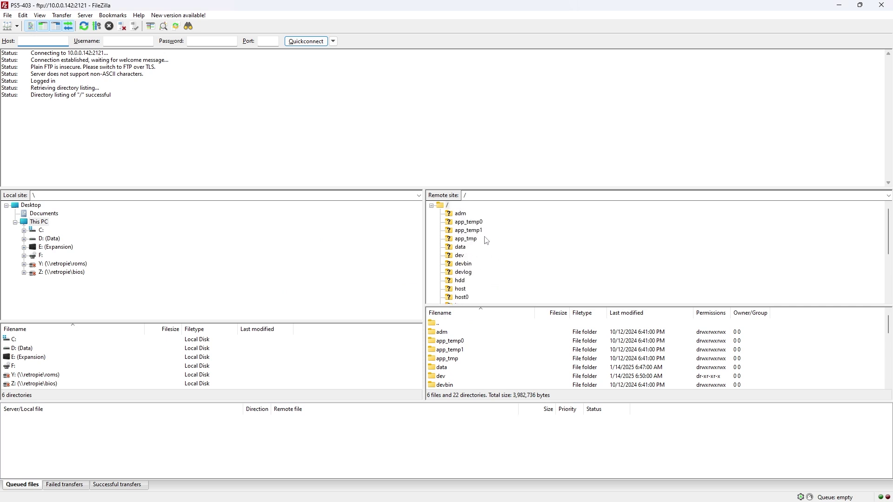
{"action": "scroll", "coordinate": [486, 240], "scroll_direction": "down", "scroll_amount": 3}
{"action": "scroll", "coordinate": [483, 260], "scroll_direction": "up", "scroll_amount": 3}
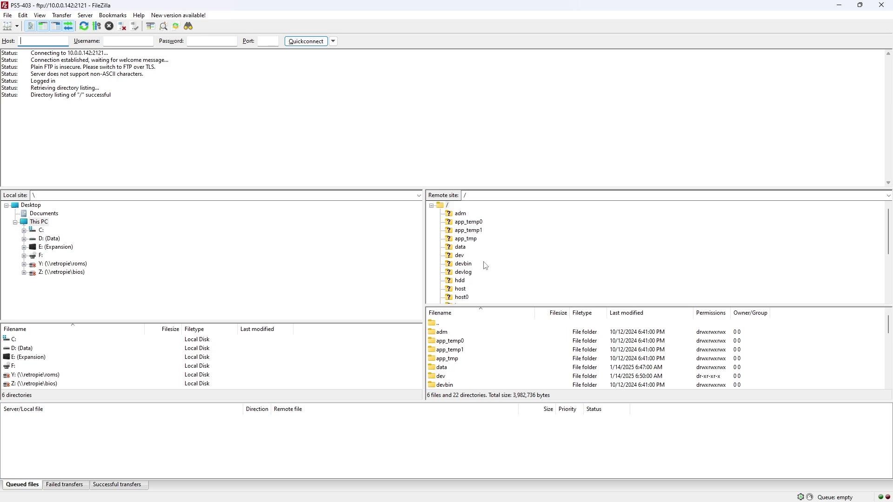
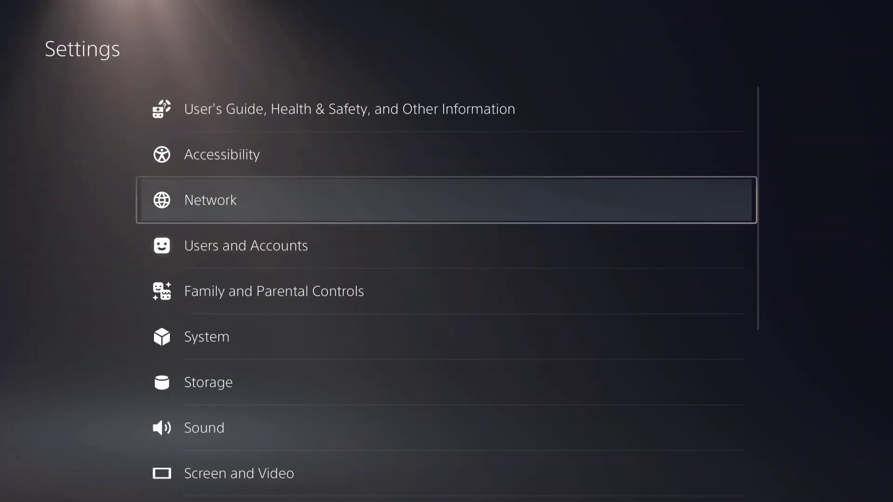
Step: Switch to the PS5 Settings, view the Package Installer in the Game section of Debug Settings, and go back
{"action": "key", "text": "Down"}
{"action": "key", "text": "Down"}
{"action": "key", "text": "Down"}
{"action": "key", "text": "Down"}
{"action": "key", "text": "Down"}
{"action": "key", "text": "Down"}
{"action": "key", "text": "Down"}
{"action": "key", "text": "Down"}
{"action": "key", "text": "Down"}
{"action": "key", "text": "Down"}
{"action": "key", "text": "Down"}
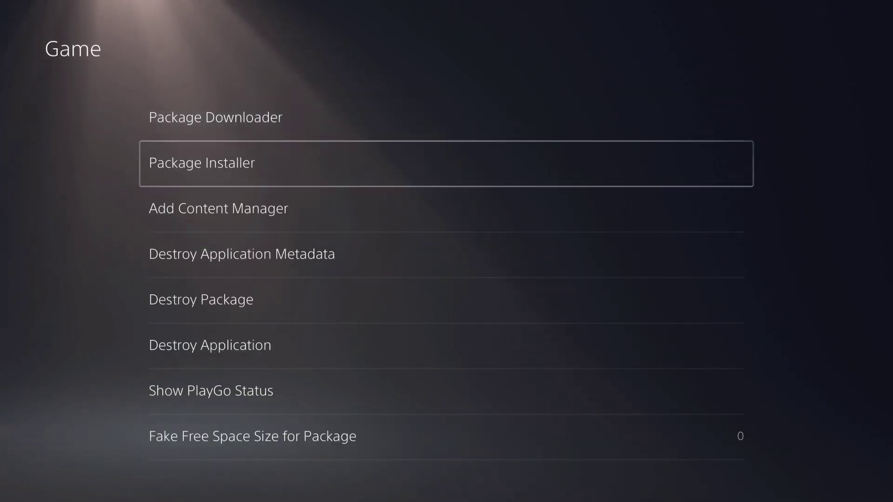
{"action": "key", "text": "Return"}
{"action": "key", "text": "Escape"}
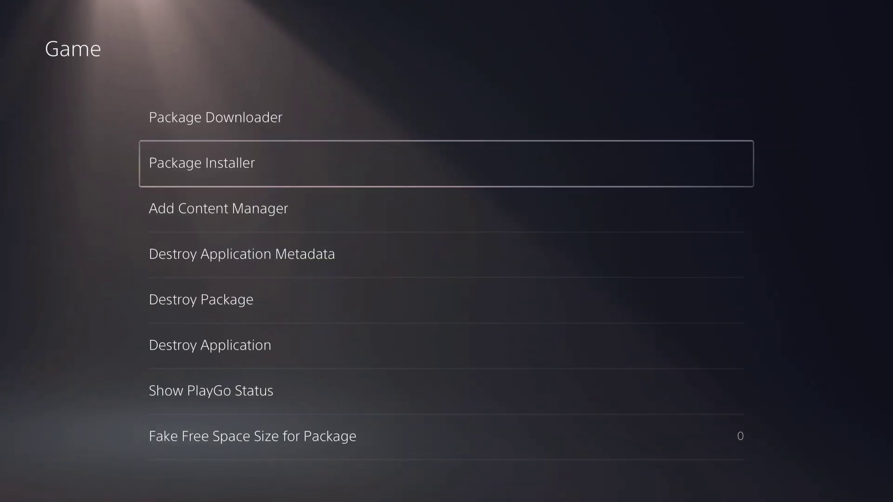
Step: Look through the remaining Game debug options and return to the main Settings list
{"action": "key", "text": "Down"}
{"action": "key", "text": "Down"}
{"action": "key", "text": "Down"}
{"action": "key", "text": "Down"}
{"action": "key", "text": "Down"}
{"action": "key", "text": "Down"}
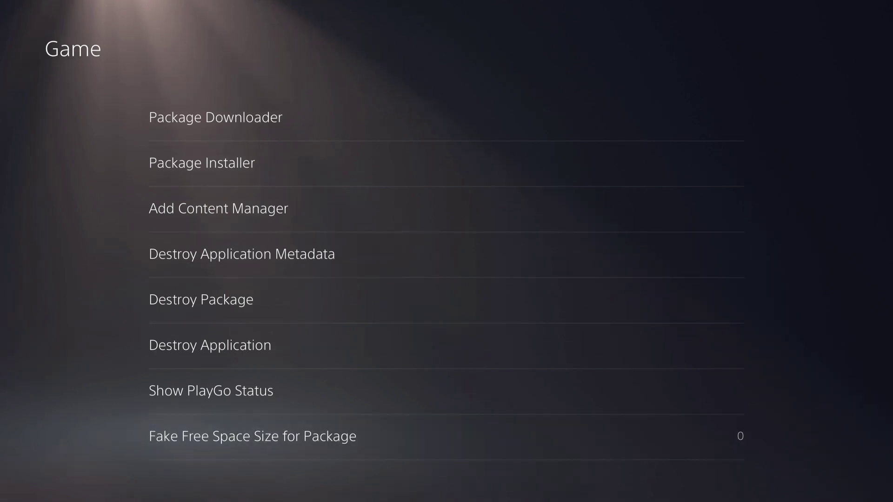
{"action": "key", "text": "Escape"}
{"action": "key", "text": "Escape"}
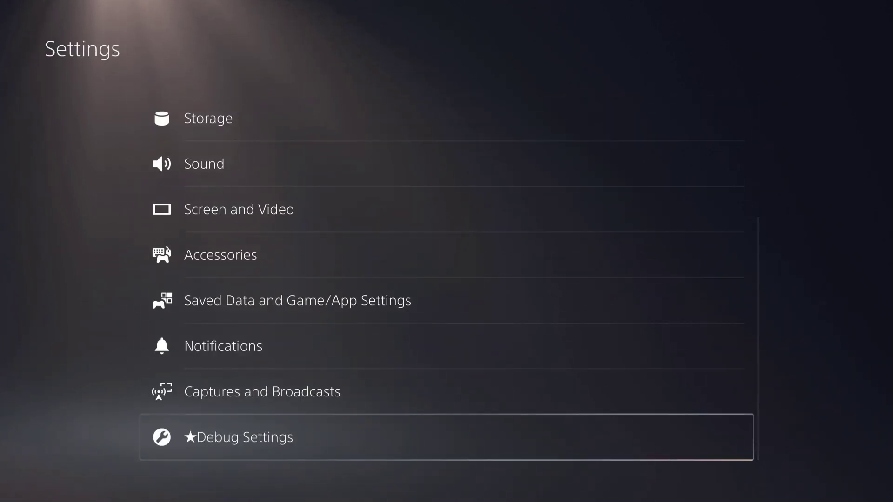
Step: Leave Settings and return to the Disc Player on the Media home screen
{"action": "key", "text": "Up"}
{"action": "key", "text": "Up"}
{"action": "key", "text": "Up"}
{"action": "key", "text": "Up"}
{"action": "key", "text": "Up"}
{"action": "key", "text": "Up"}
{"action": "key", "text": "Up"}
{"action": "key", "text": "Up"}
{"action": "key", "text": "Up"}
{"action": "key", "text": "Up"}
{"action": "key", "text": "Up"}
{"action": "key", "text": "Up"}
{"action": "key", "text": "Up"}
{"action": "key", "text": "Escape"}
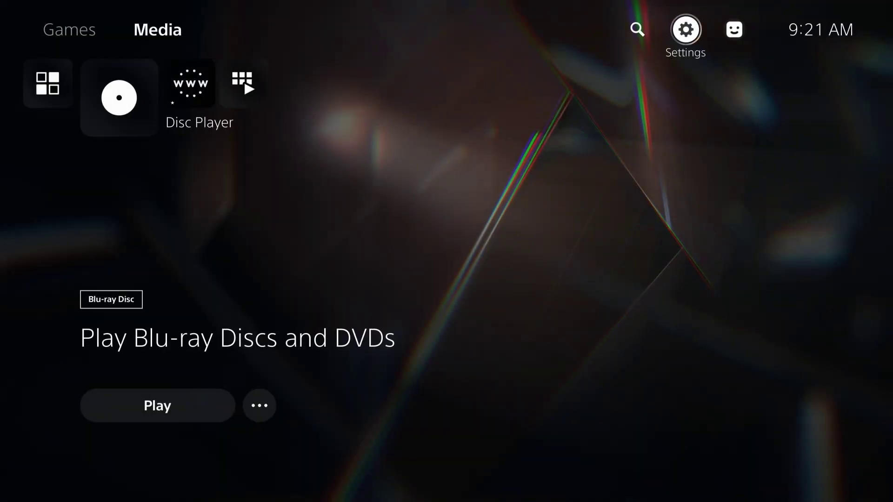
{"action": "key", "text": "Left"}
{"action": "key", "text": "Down"}
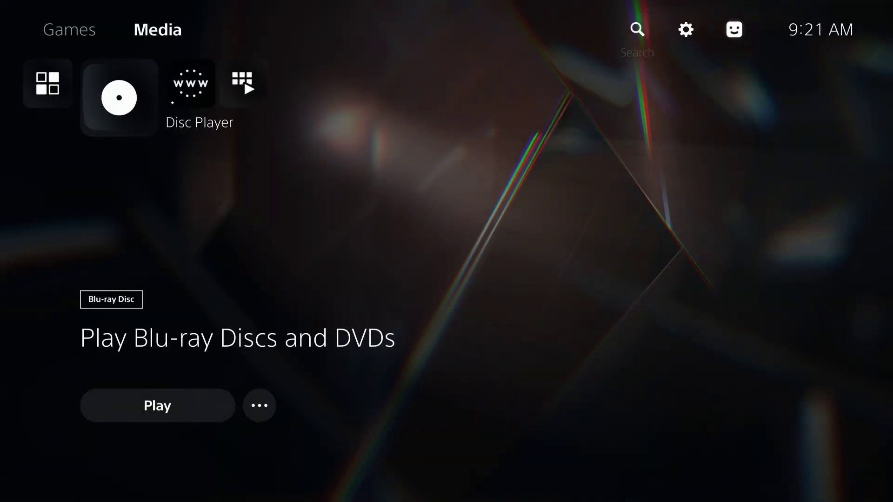